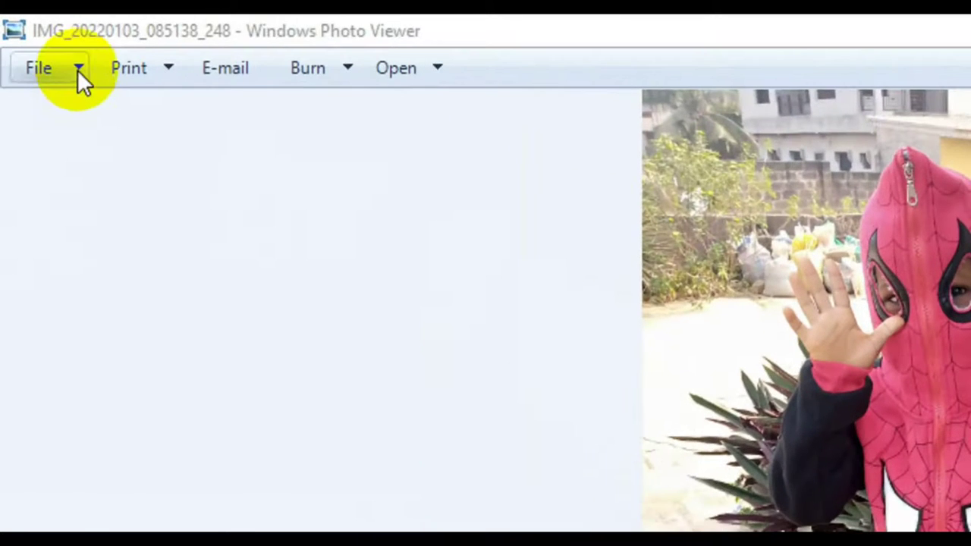
# Check the original photo's properties, noting its 4.59 MB size, then close them
pyautogui.click(69, 62)
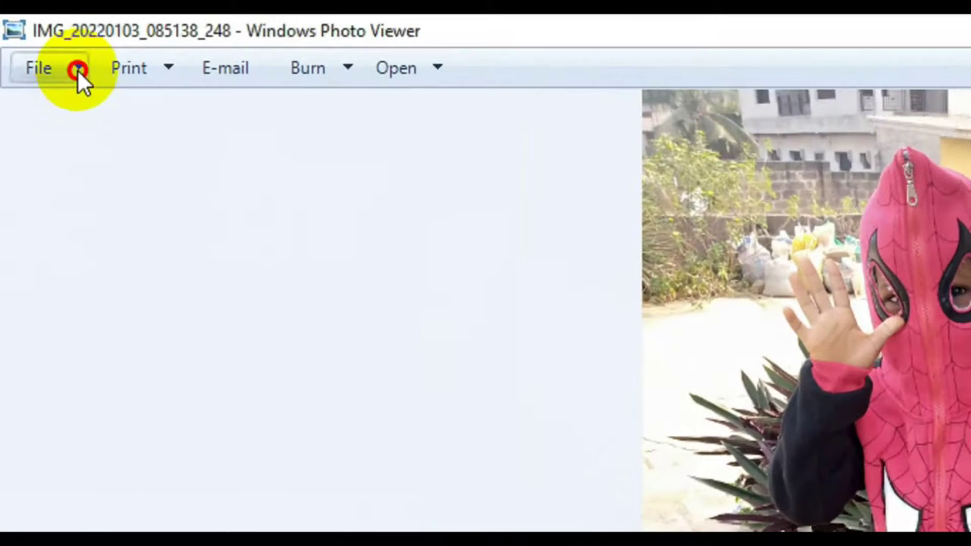
pyautogui.click(119, 214)
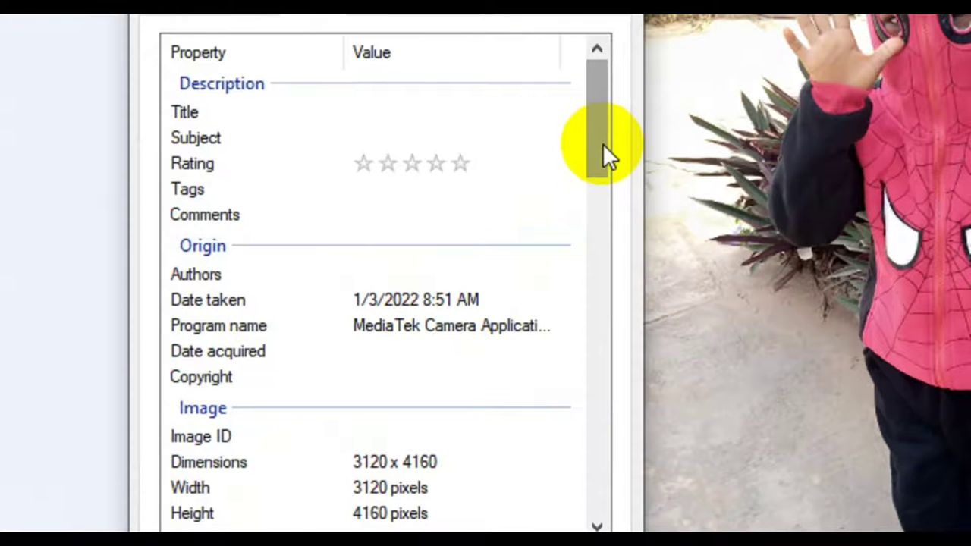
pyautogui.moveTo(602, 144); pyautogui.dragTo(617, 418)
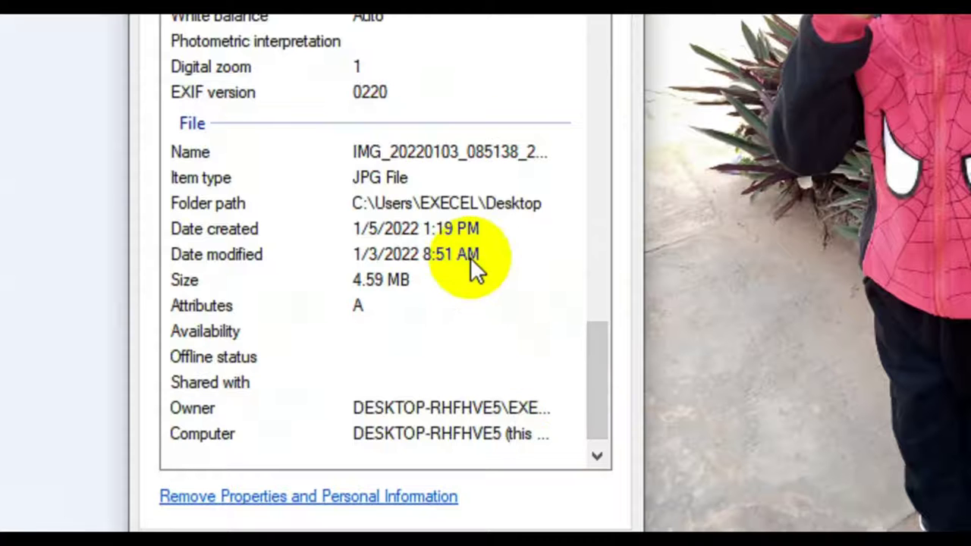
pyautogui.click(410, 288)
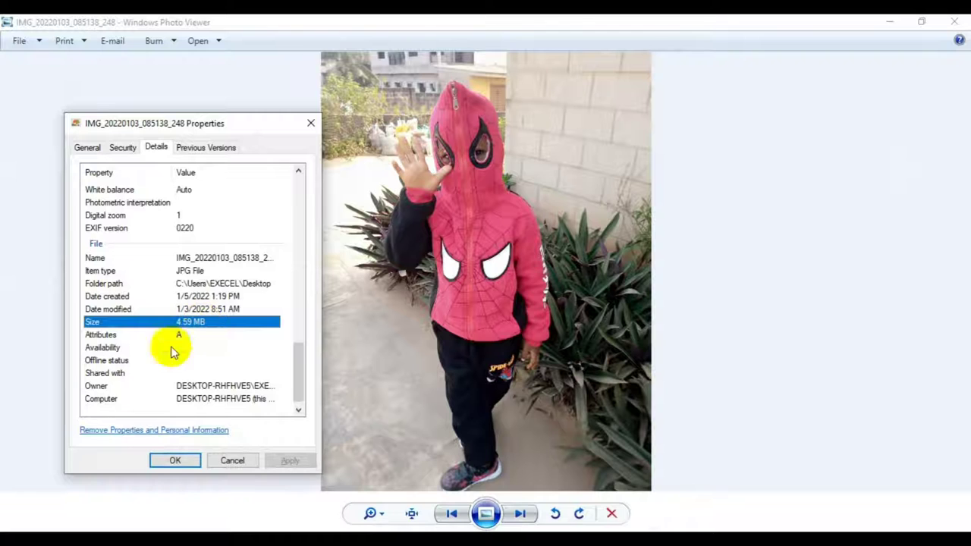
pyautogui.click(177, 460)
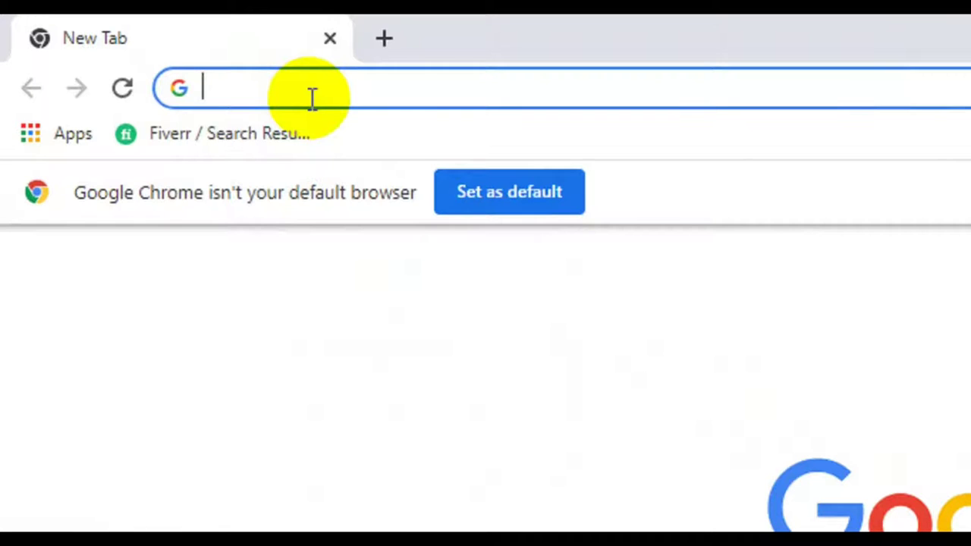
# Load tinypng.com in Chrome and start choosing an image to upload
pyautogui.write('tin')
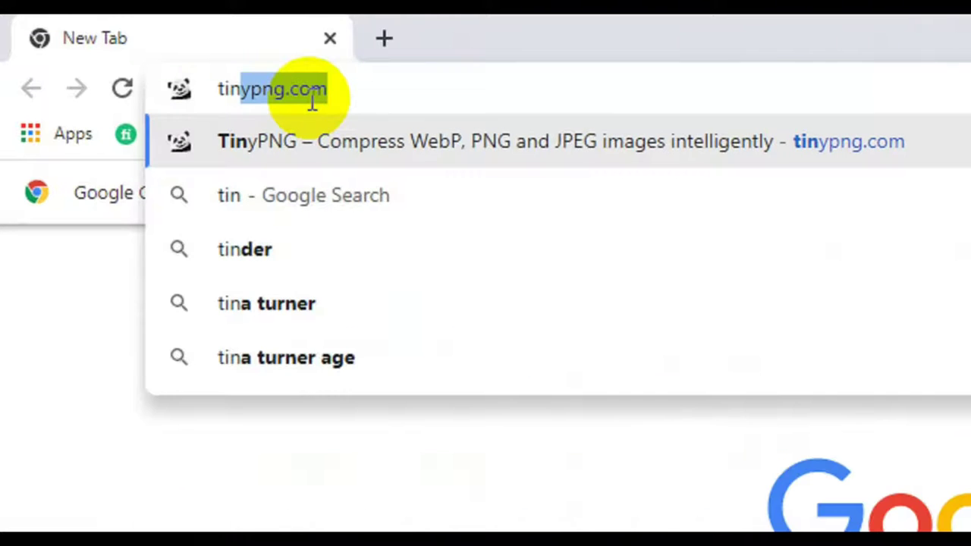
pyautogui.press('Return')
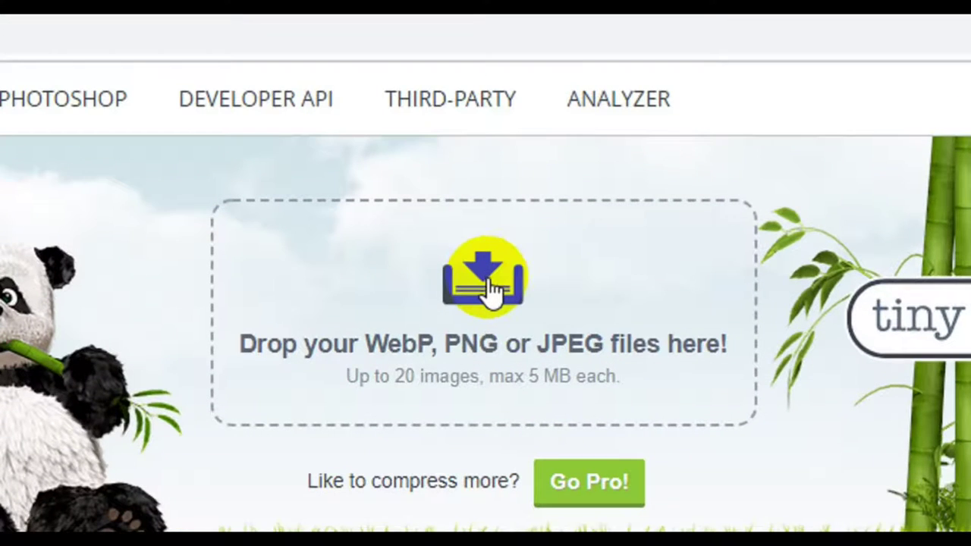
pyautogui.click(481, 173)
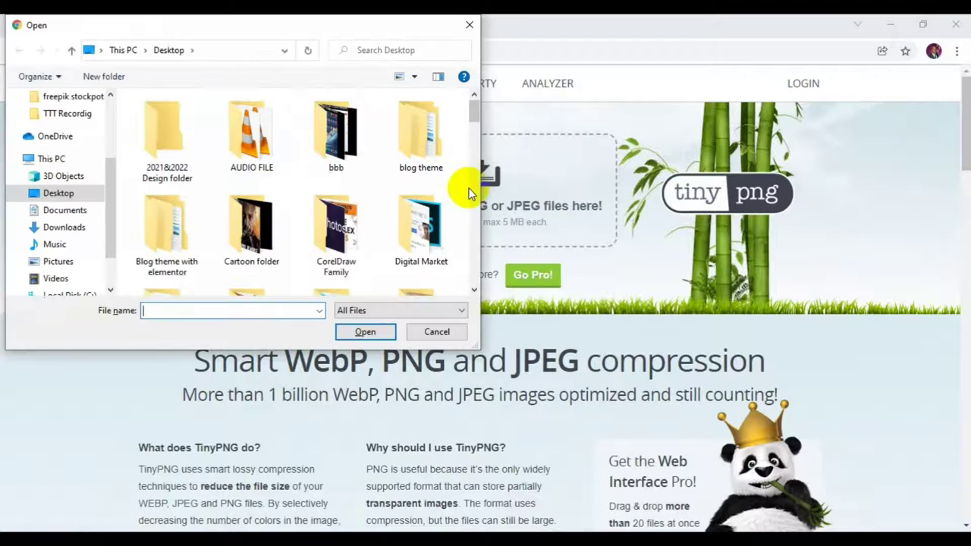
# Scroll the Desktop folder and select the photo IMG_20220103_085138_248
pyautogui.scroll(-3, 471, 195)
pyautogui.scroll(-3, 471, 200)
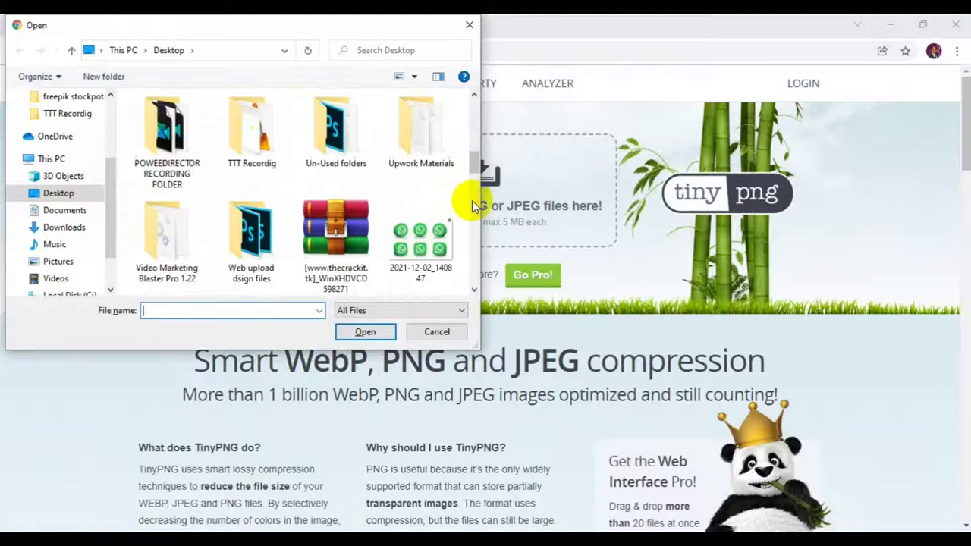
pyautogui.scroll(-5, 472, 200)
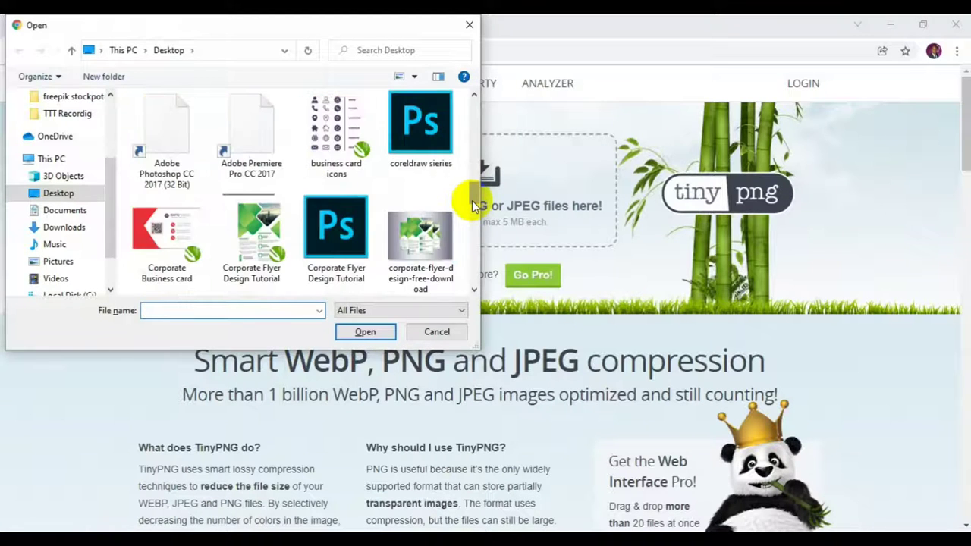
pyautogui.scroll(-2, 474, 232)
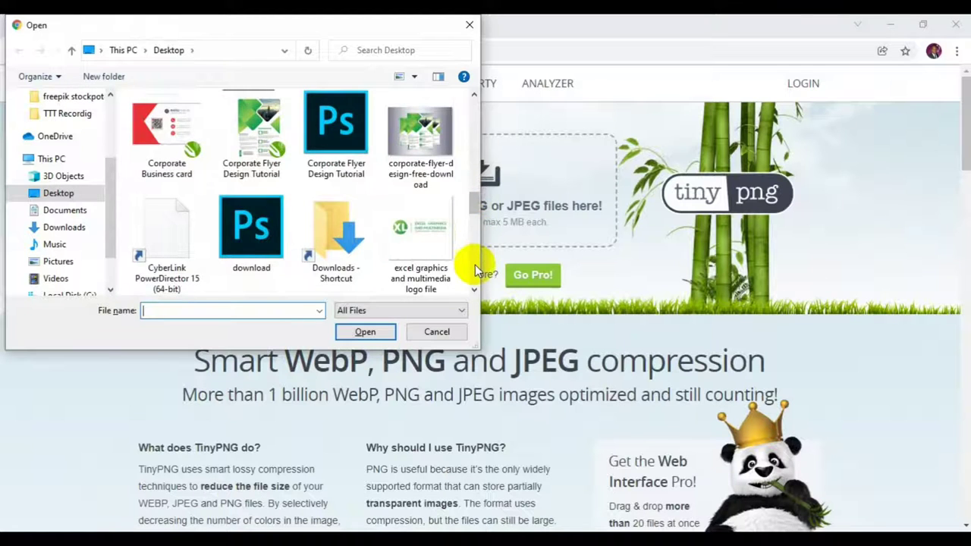
pyautogui.scroll(-2, 475, 265)
pyautogui.scroll(-2, 475, 265)
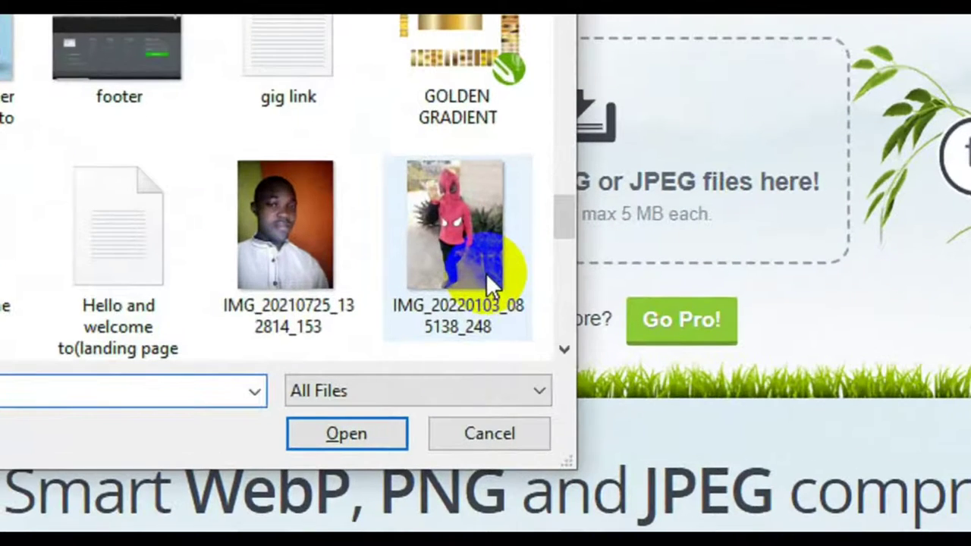
pyautogui.click(471, 275)
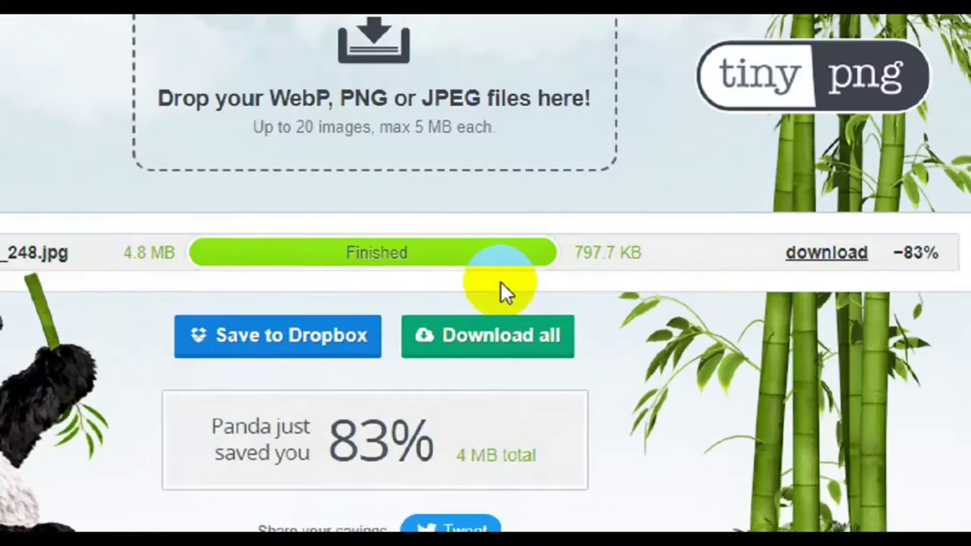
# Upload the photo and highlight its compressed size: 4.8 MB down to 797.7 KB
pyautogui.click(147, 255)
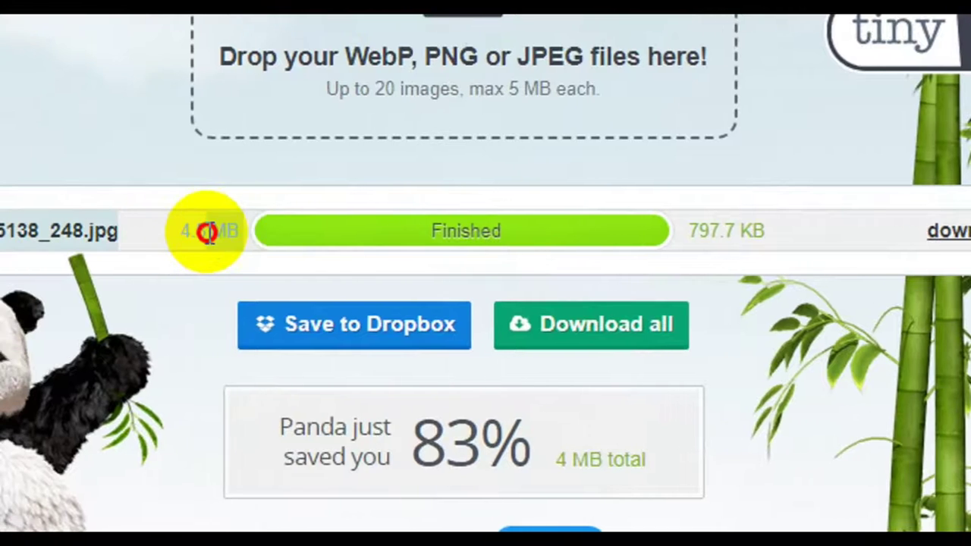
pyautogui.click(803, 225)
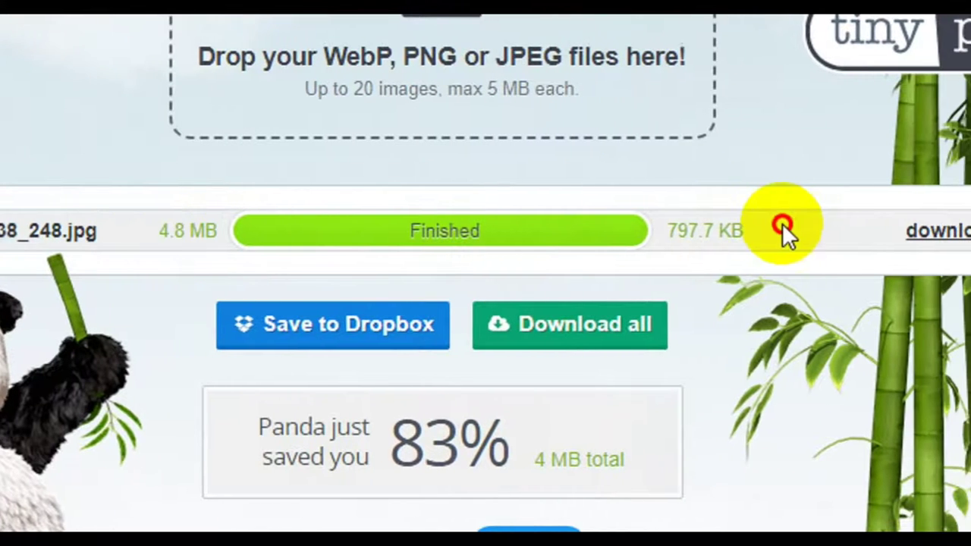
pyautogui.moveTo(783, 225); pyautogui.dragTo(645, 235)
pyautogui.click(738, 232)
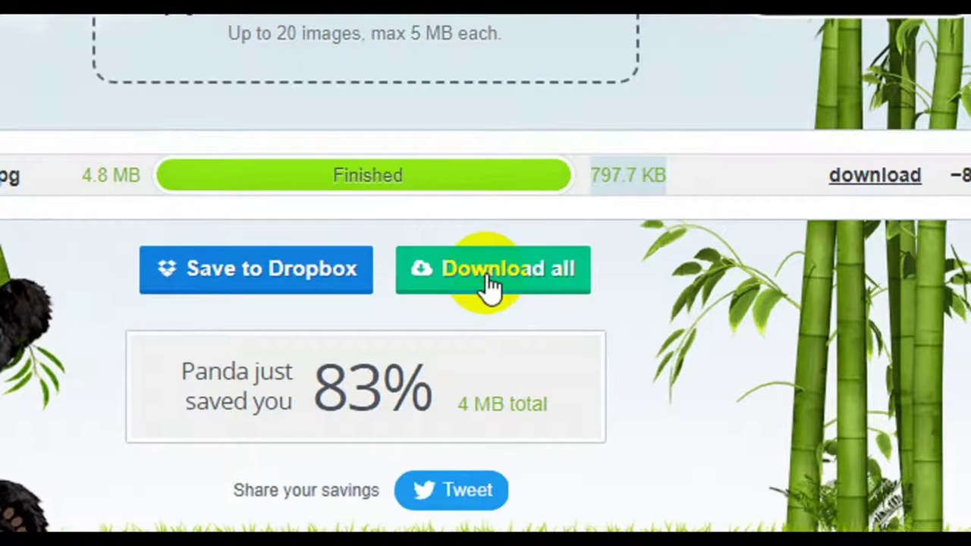
# Download the compressed image as tinified (2).zip and minimise Chrome
pyautogui.click(489, 282)
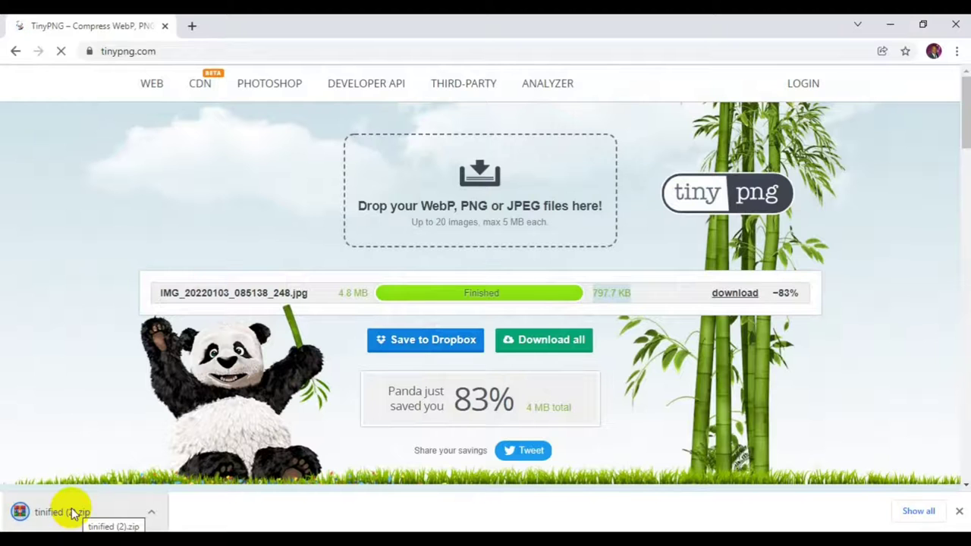
pyautogui.click(73, 512)
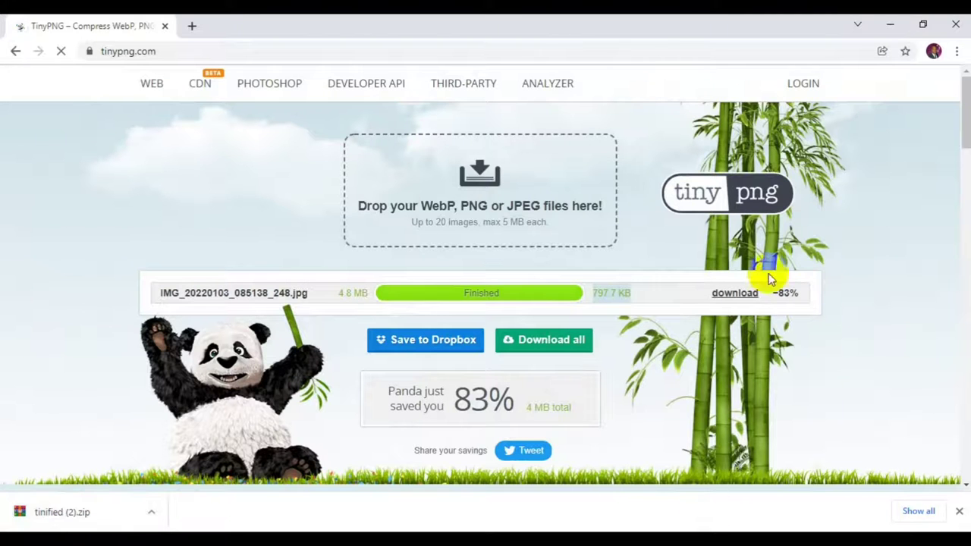
pyautogui.click(893, 28)
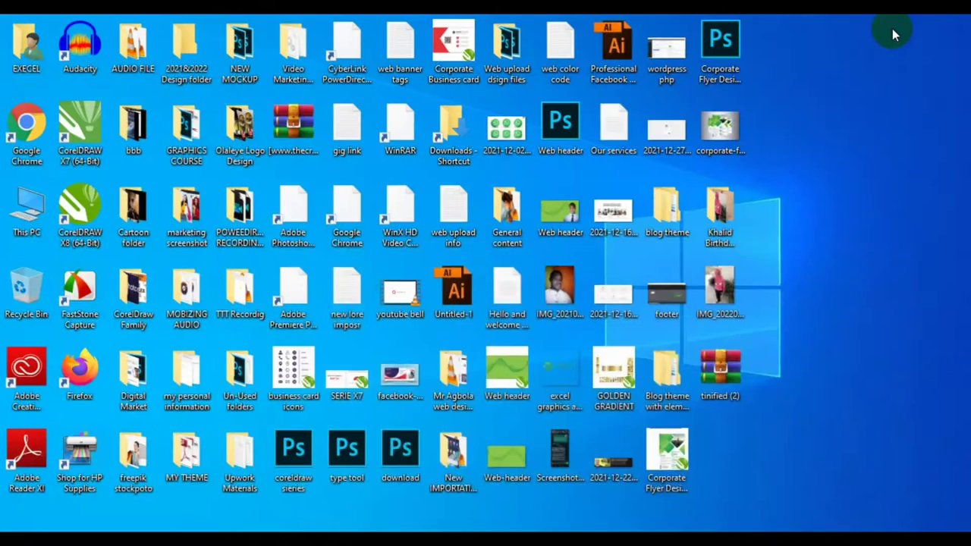
# Extract tinified (2) onto the desktop, replacing the original photo
pyautogui.doubleClick(717, 374)
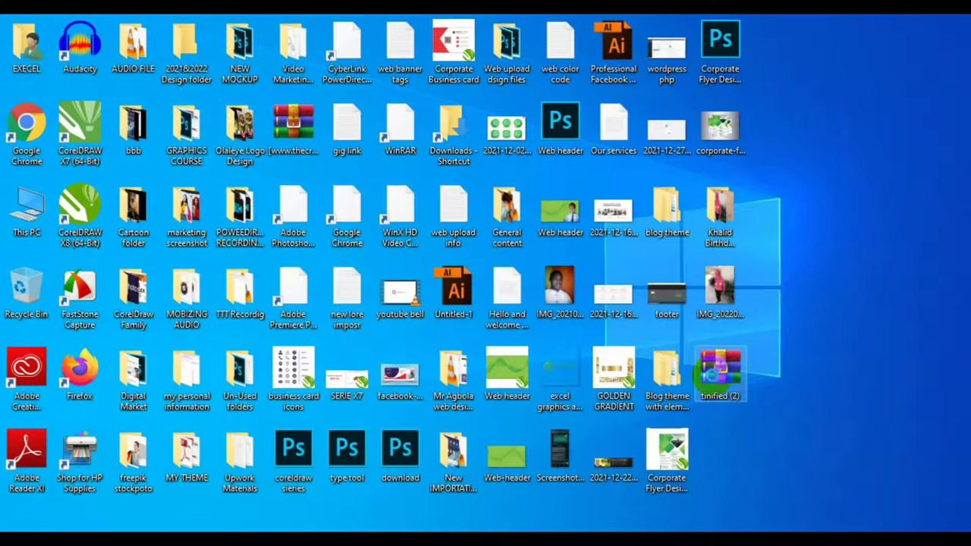
pyautogui.rightClick(717, 374)
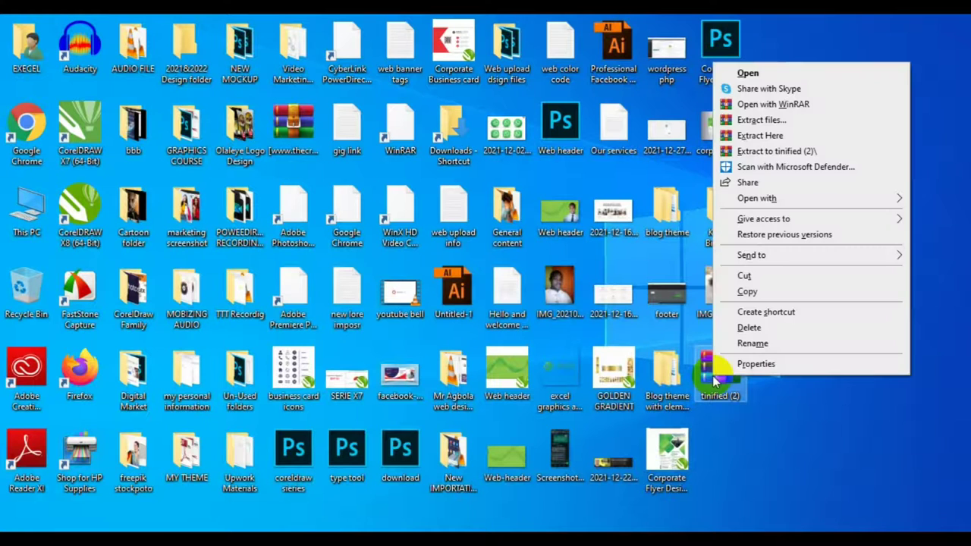
pyautogui.click(778, 137)
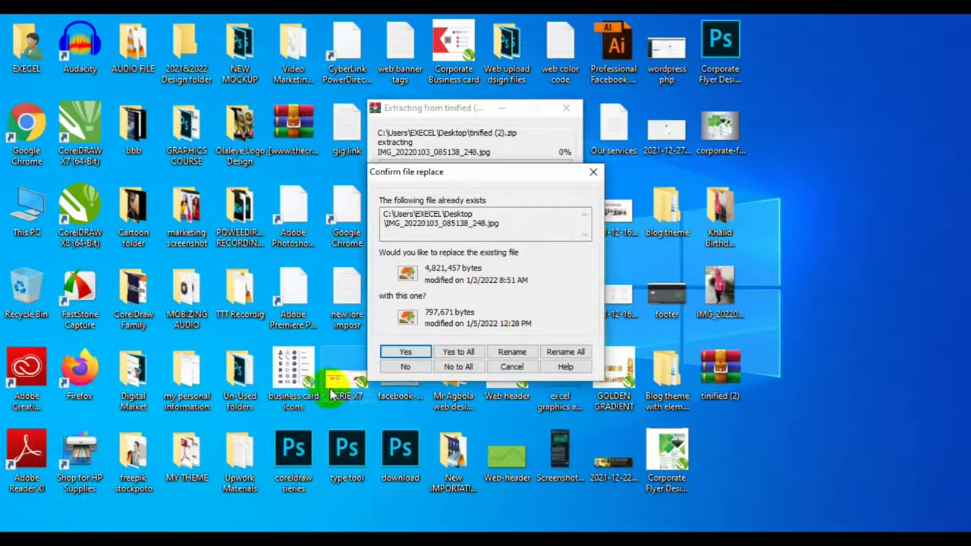
pyautogui.click(404, 354)
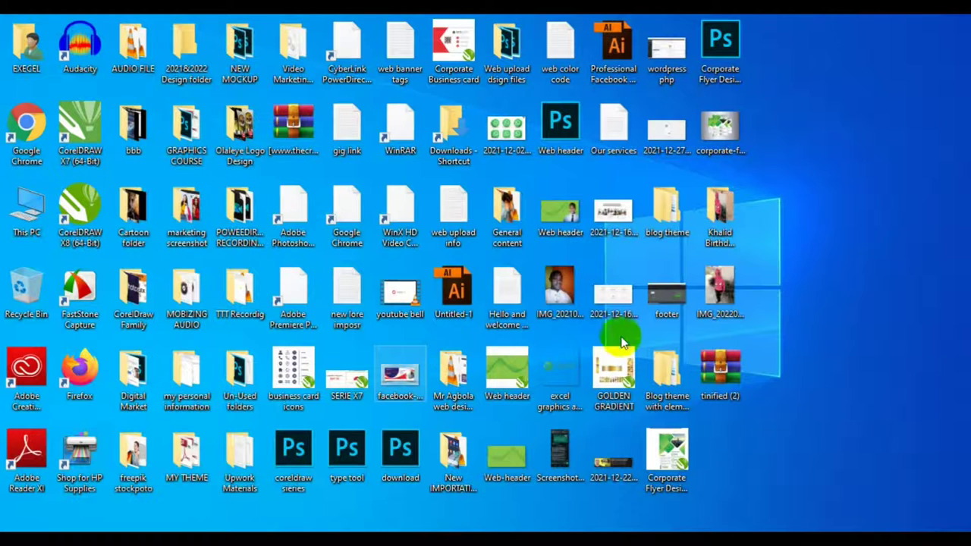
# Rearrange the desktop icons and open the compressed photo IMG_20220103_085138_248
pyautogui.moveTo(740, 351); pyautogui.dragTo(734, 314)
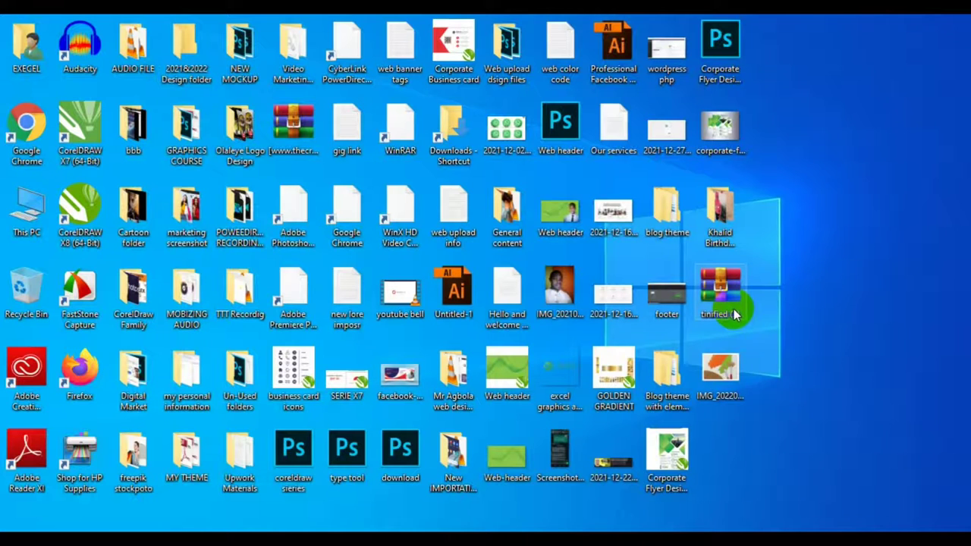
pyautogui.moveTo(723, 375)
pyautogui.mouseDown()
pyautogui.moveTo(728, 416)
pyautogui.moveTo(759, 343)
pyautogui.moveTo(718, 387)
pyautogui.mouseUp()
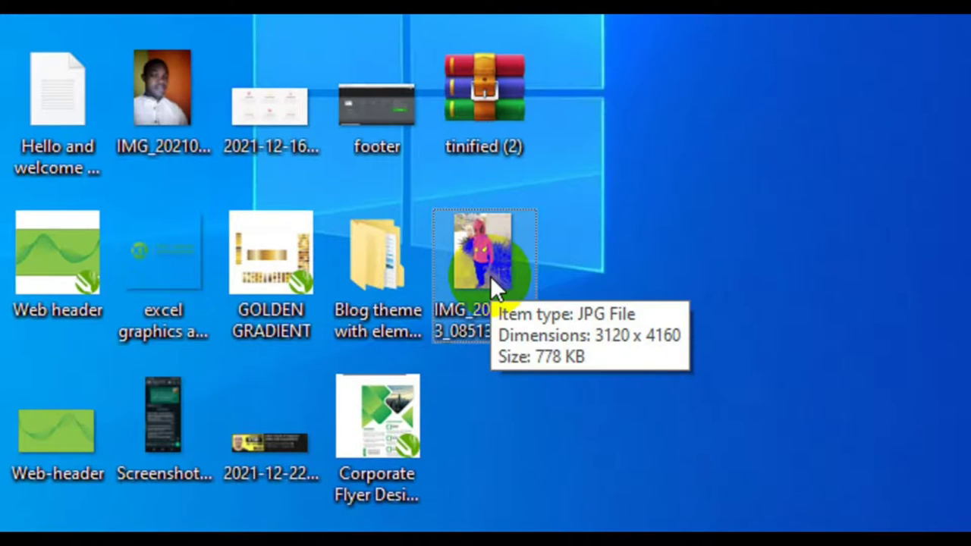
pyautogui.click(490, 275)
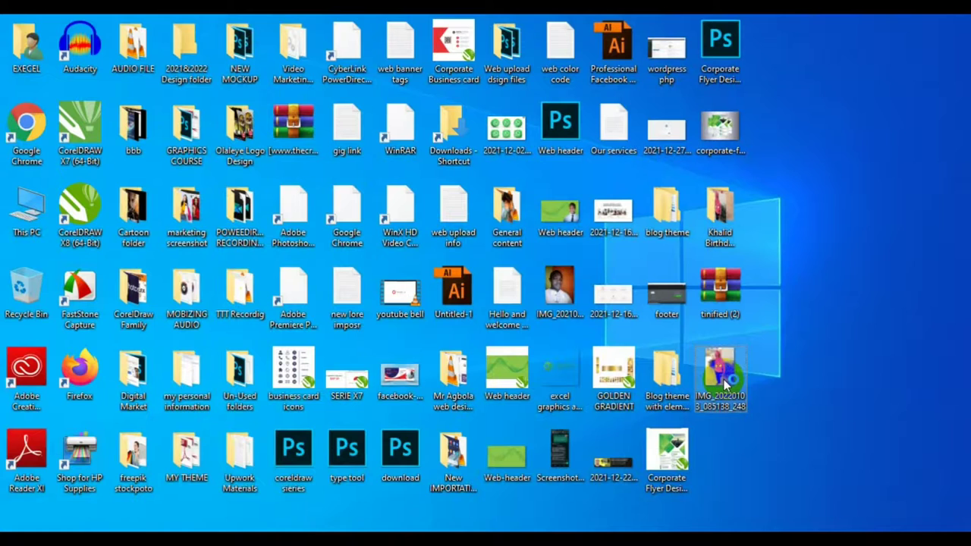
pyautogui.doubleClick(725, 385)
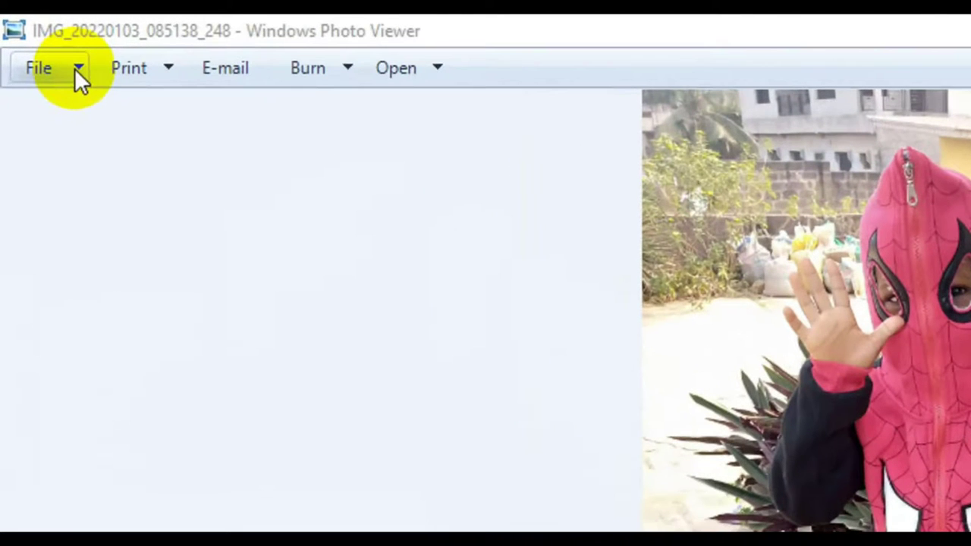
# Show the compressed photo's Properties and scroll its Details to the 778 KB size
pyautogui.click(79, 72)
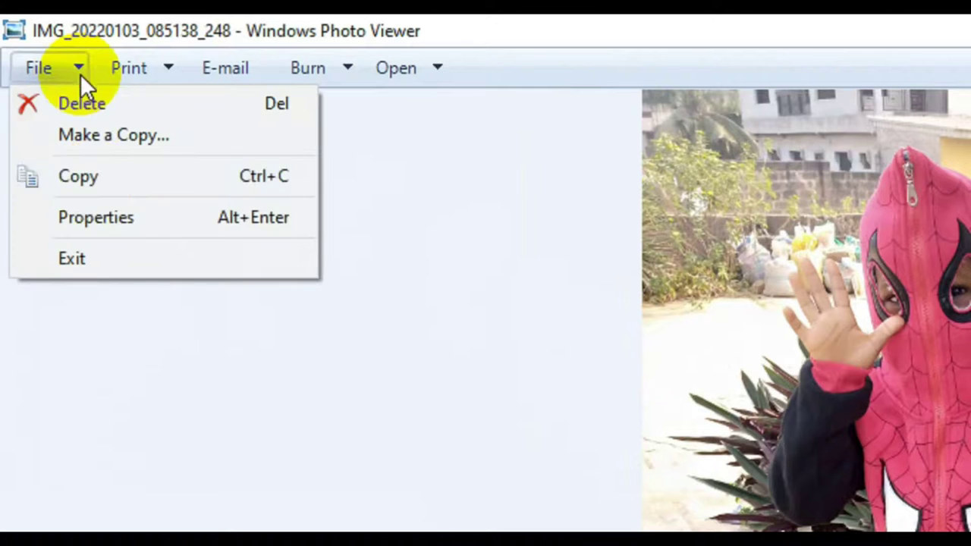
pyautogui.click(113, 218)
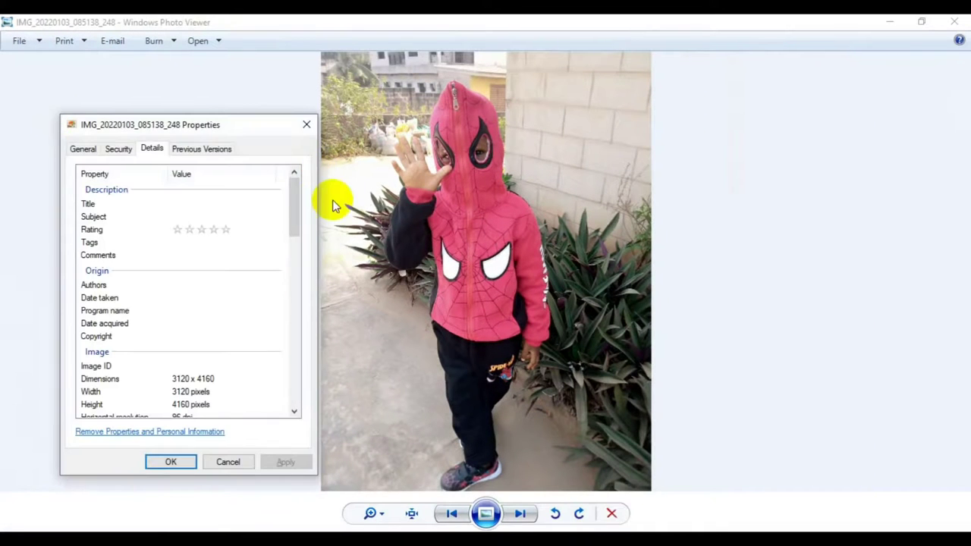
pyautogui.moveTo(299, 198); pyautogui.dragTo(314, 362)
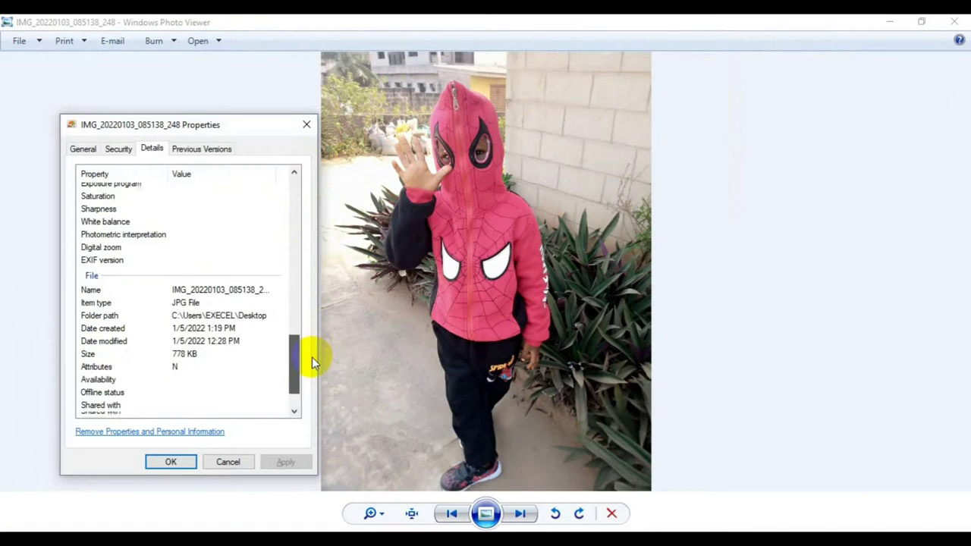